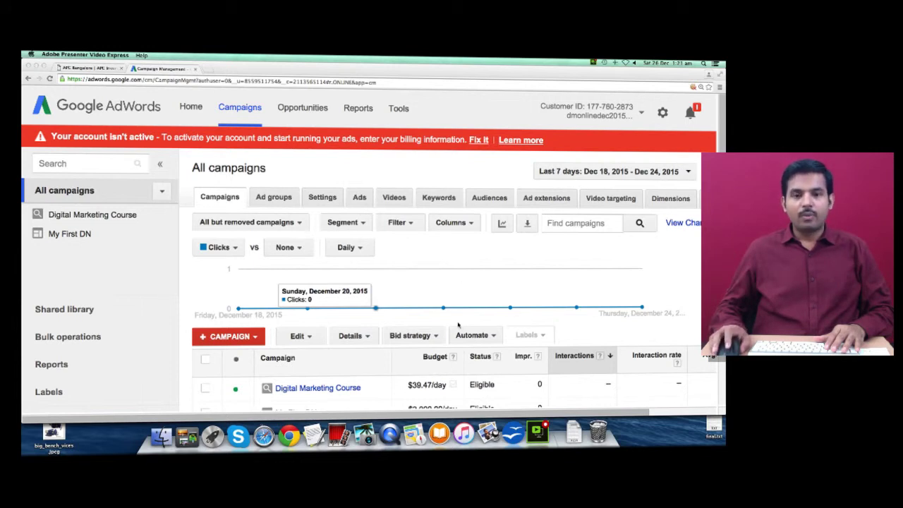
Open a new browser window, load gmail.com and enlarge the page.
{"action": "scroll", "coordinate": [458, 325], "scroll_direction": "down", "scroll_amount": 1}
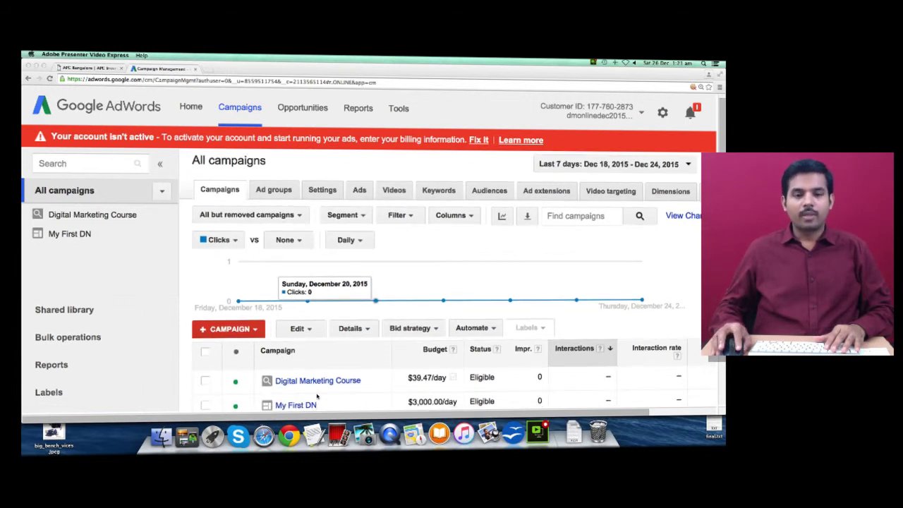
{"action": "scroll", "coordinate": [558, 165], "scroll_direction": "up", "scroll_amount": 1}
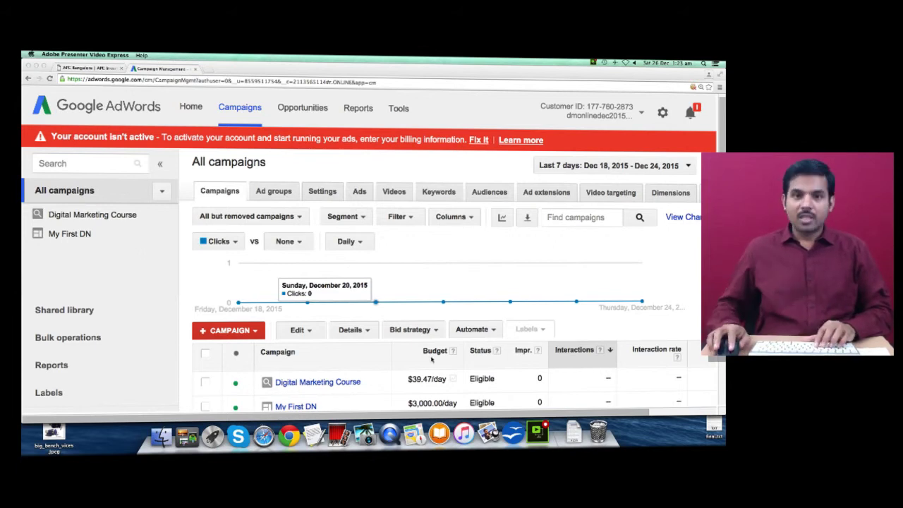
{"action": "left_click", "coordinate": [357, 170]}
{"action": "left_click", "coordinate": [75, 55]}
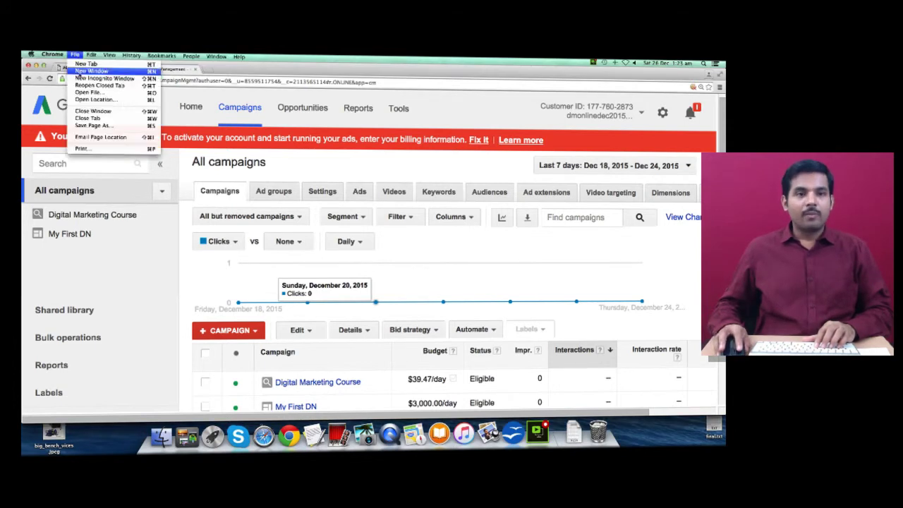
{"action": "left_click", "coordinate": [81, 75]}
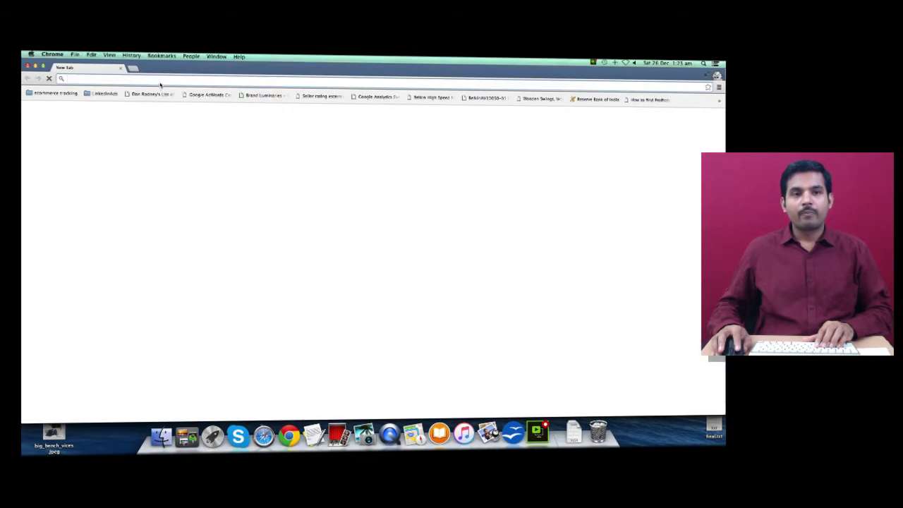
{"action": "type", "text": "gmail.com"}
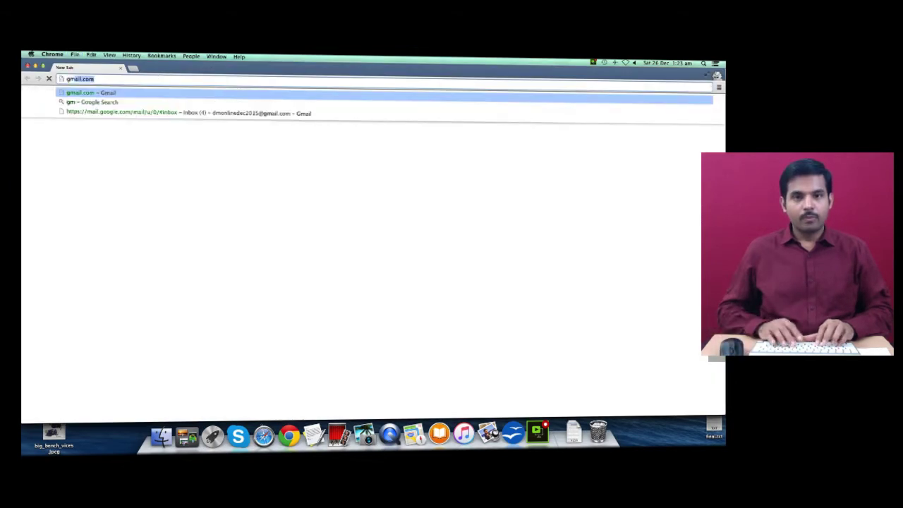
{"action": "key", "text": "Return"}
{"action": "key", "text": "super+equal"}
{"action": "key", "text": "super+equal"}
{"action": "key", "text": "super+equal"}
Fill in the new Google account's details, username and password, then submit the sign-up form.
{"action": "left_click", "coordinate": [365, 310]}
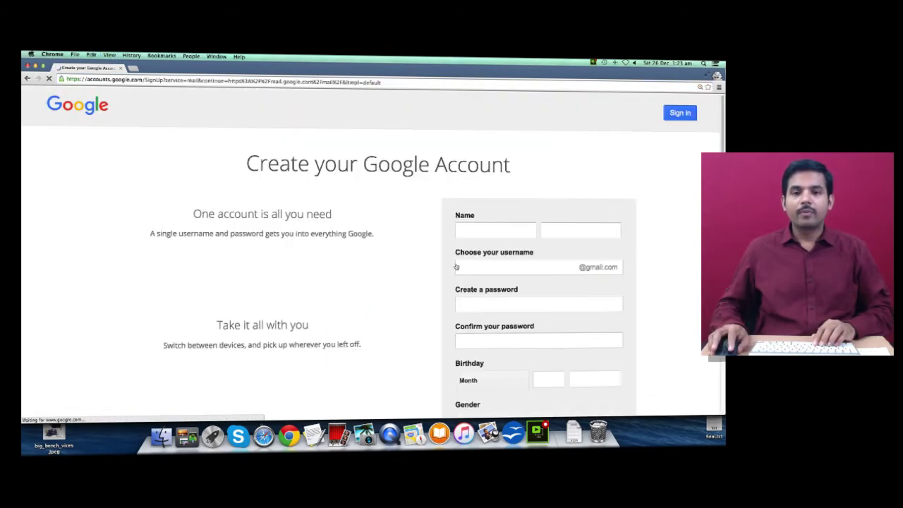
{"action": "left_click", "coordinate": [466, 266]}
{"action": "key", "text": "Down"}
{"action": "key", "text": "Return"}
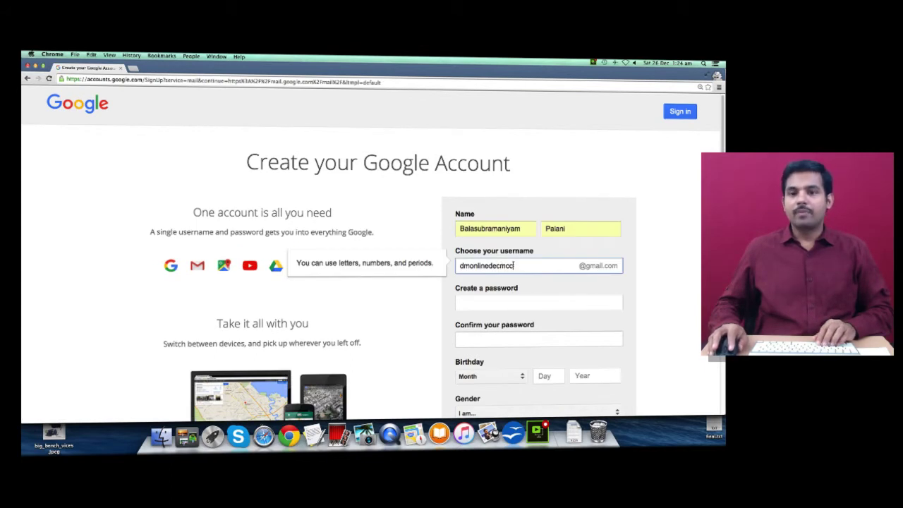
{"action": "left_click", "coordinate": [512, 303]}
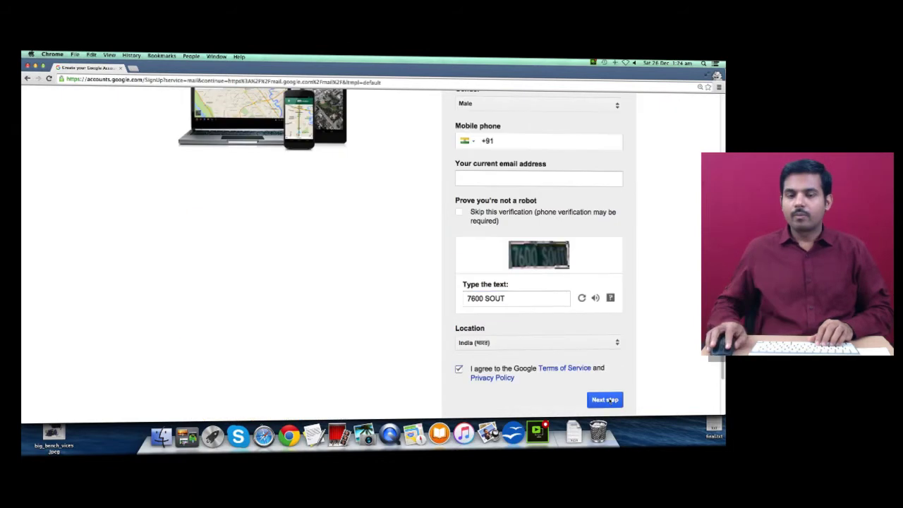
{"action": "left_click", "coordinate": [610, 400]}
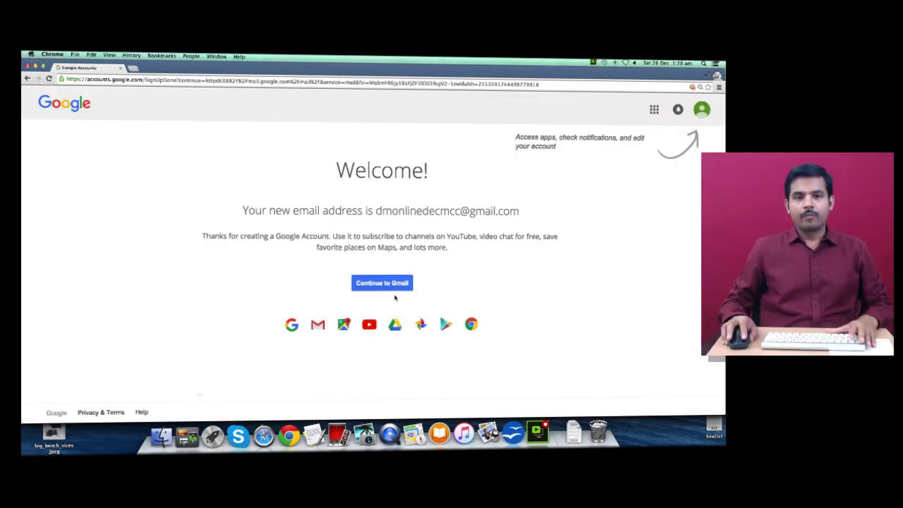
Continue from the Welcome page into the new account's Gmail inbox.
{"action": "left_click", "coordinate": [394, 283]}
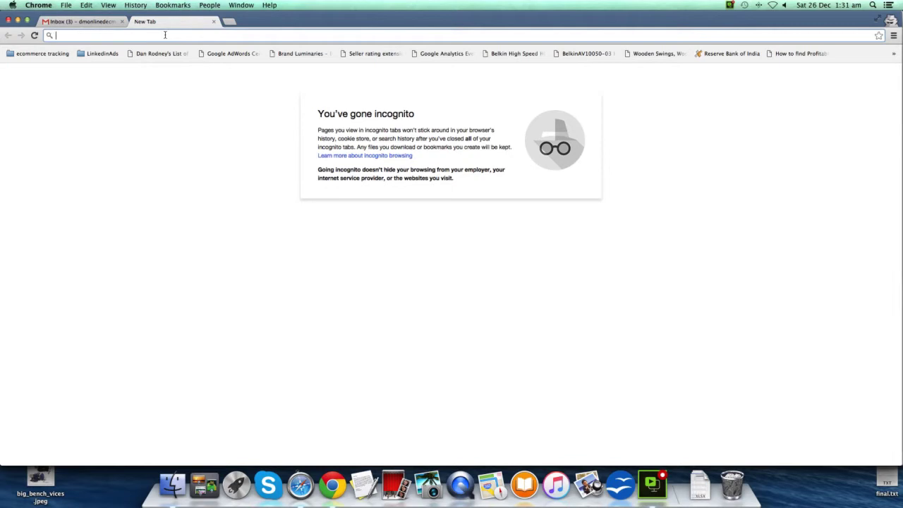
Search Google for 'google adwords my client center' and open the My Client Center result.
{"action": "type", "text": "google"}
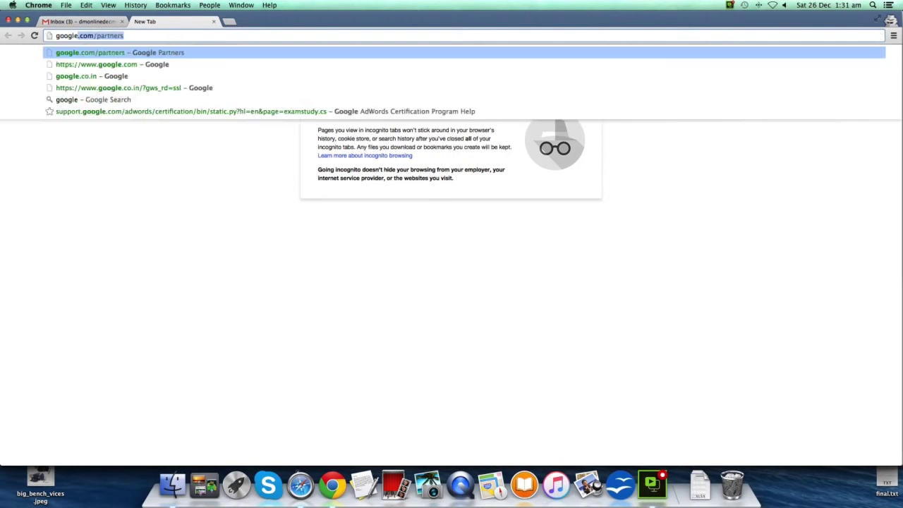
{"action": "type", "text": " adwords"}
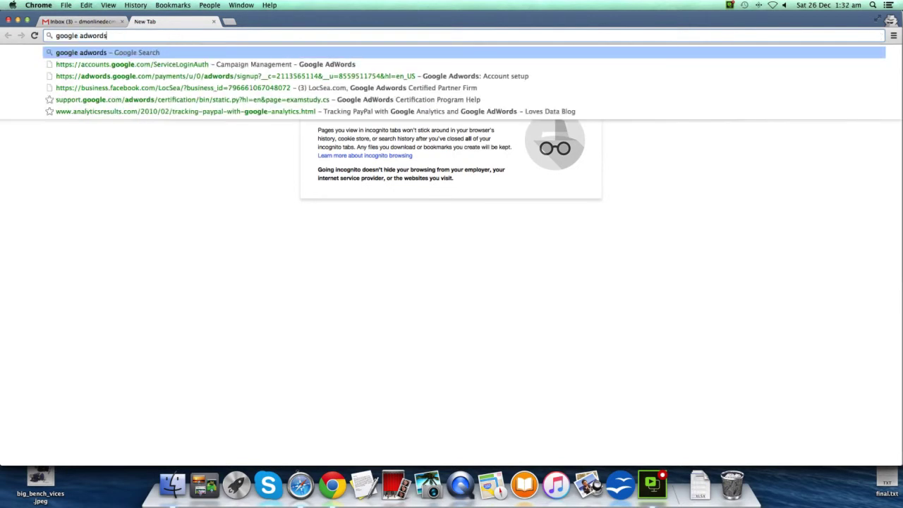
{"action": "type", "text": " my client center"}
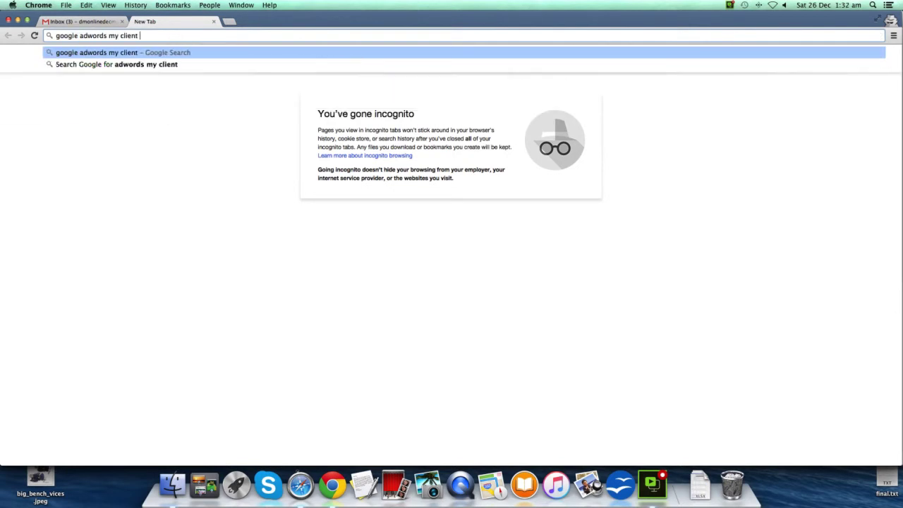
{"action": "key", "text": "Return"}
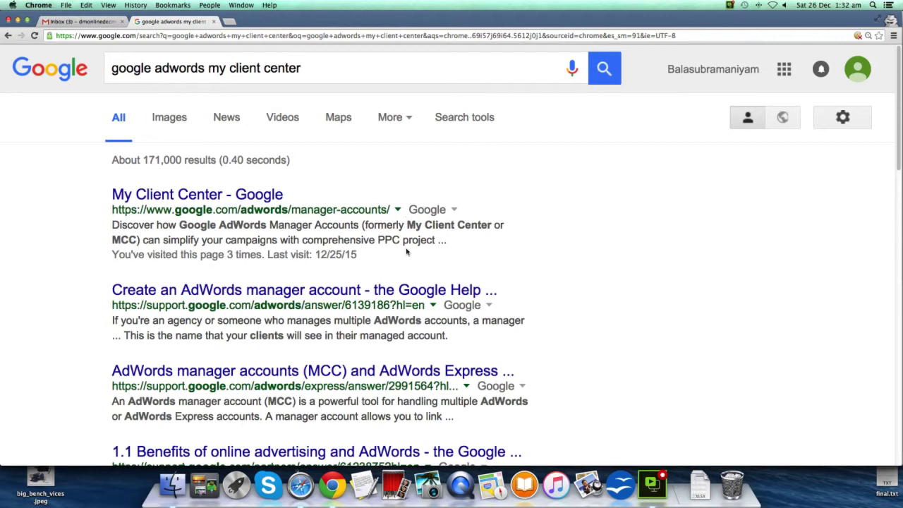
{"action": "left_click", "coordinate": [161, 192]}
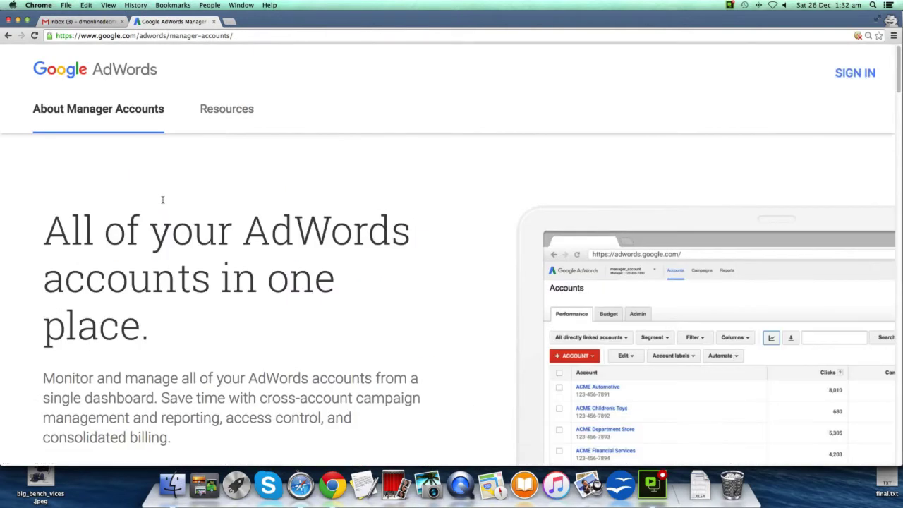
Scroll down the My Client Center page and start the free manager account sign-up.
{"action": "scroll", "coordinate": [115, 261], "scroll_direction": "down", "scroll_amount": 1}
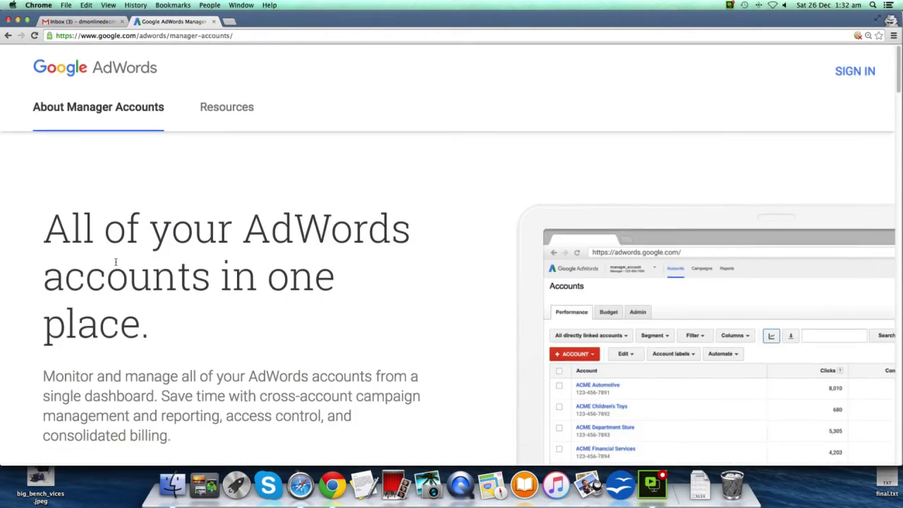
{"action": "scroll", "coordinate": [135, 184], "scroll_direction": "down", "scroll_amount": 2}
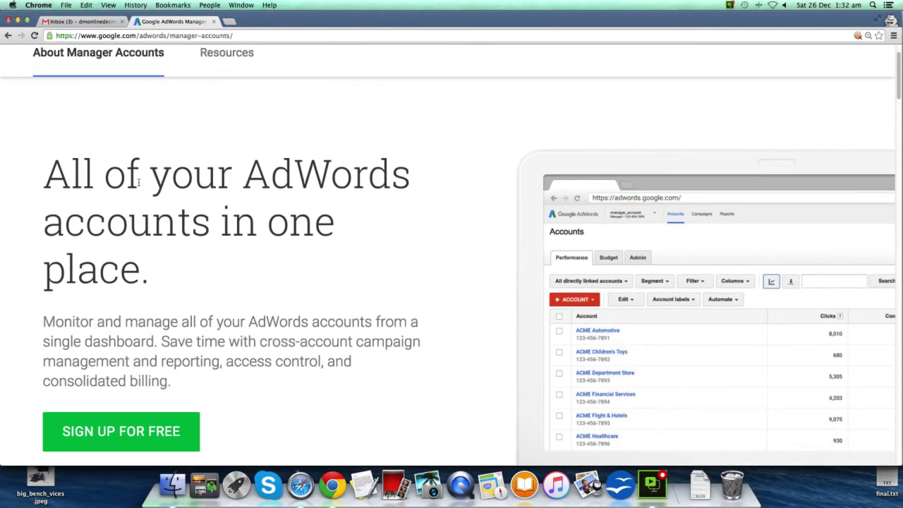
{"action": "left_click", "coordinate": [110, 428]}
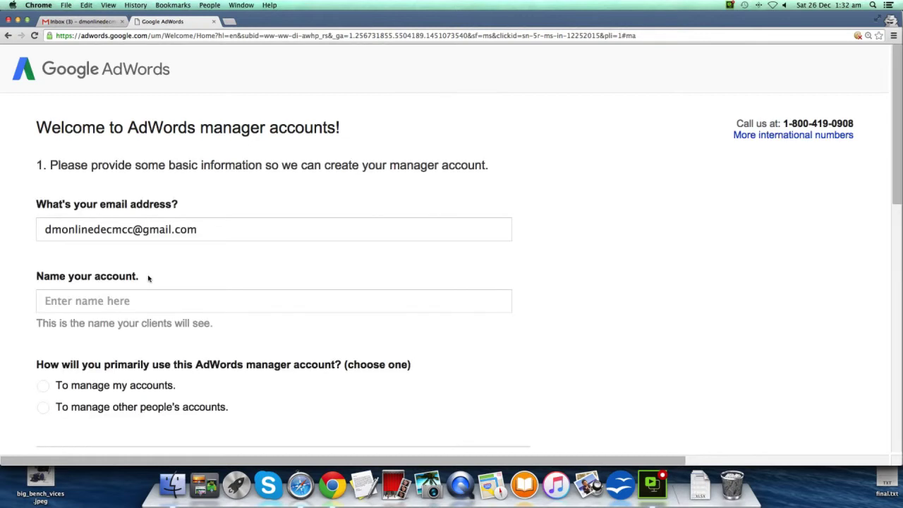
Name the new manager account 'LocSea Training'.
{"action": "scroll", "coordinate": [200, 228], "scroll_direction": "down", "scroll_amount": 2}
{"action": "left_click", "coordinate": [166, 242]}
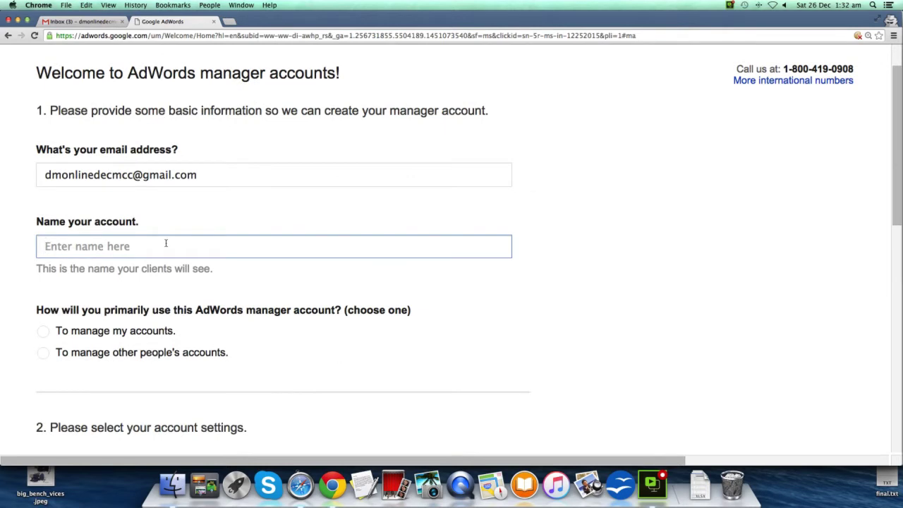
{"action": "type", "text": "LocSea"}
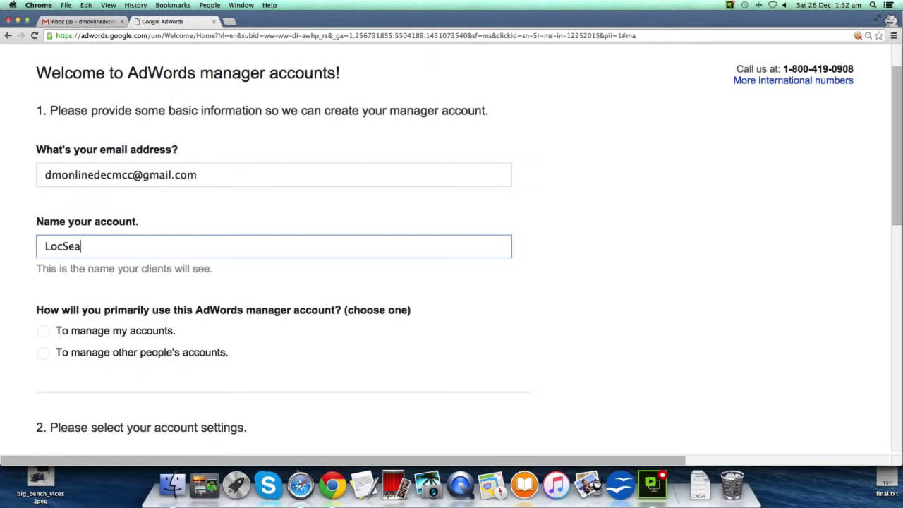
{"action": "key", "text": "BackSpace"}
{"action": "key", "text": "BackSpace"}
{"action": "key", "text": "BackSpace"}
{"action": "key", "text": "BackSpace"}
{"action": "key", "text": "BackSpace"}
{"action": "key", "text": "BackSpace"}
{"action": "type", "text": "LocSea Training"}
Choose managing other people's accounts, agree to the Rules of Use, and save the settings.
{"action": "scroll", "coordinate": [162, 252], "scroll_direction": "down", "scroll_amount": 5}
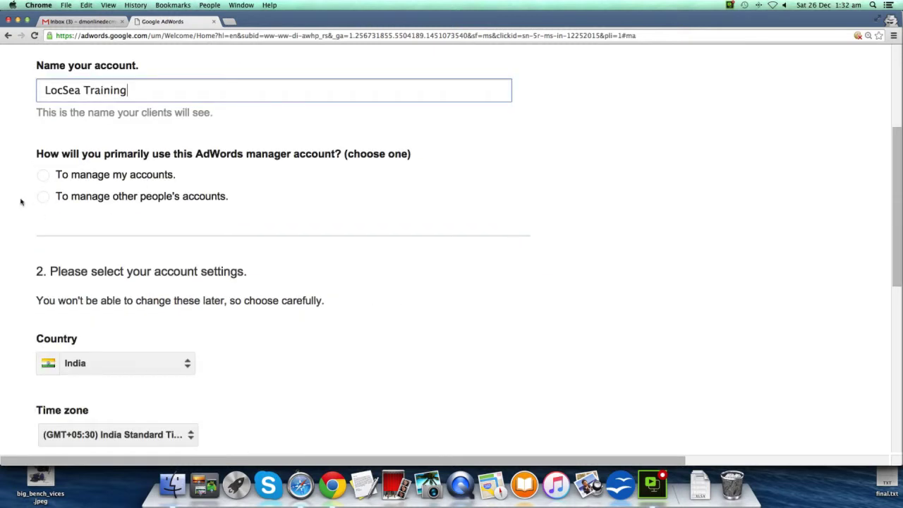
{"action": "left_click", "coordinate": [42, 198]}
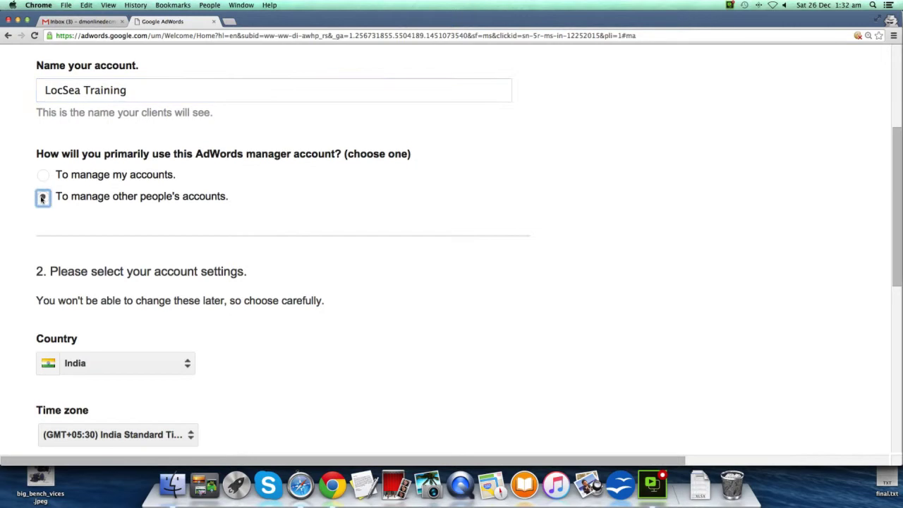
{"action": "scroll", "coordinate": [97, 221], "scroll_direction": "down", "scroll_amount": 2}
{"action": "scroll", "coordinate": [97, 218], "scroll_direction": "down", "scroll_amount": 5}
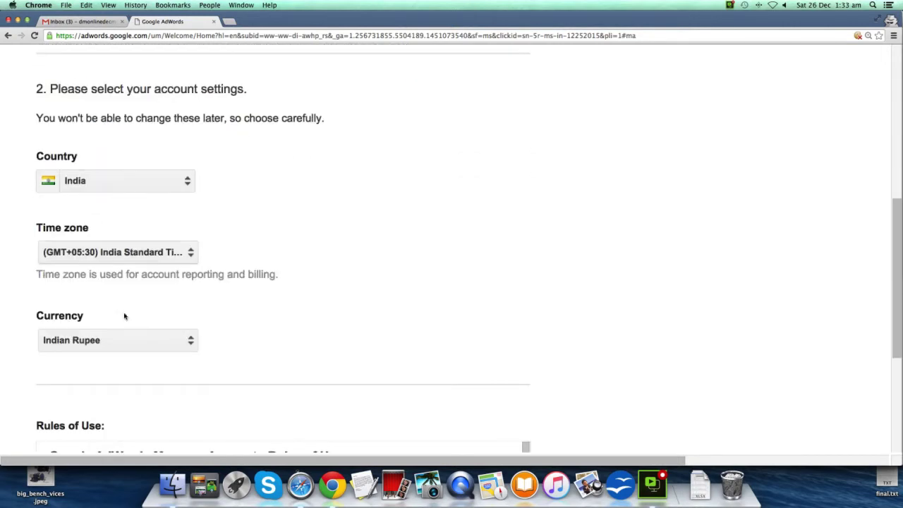
{"action": "scroll", "coordinate": [135, 328], "scroll_direction": "down", "scroll_amount": 4}
{"action": "scroll", "coordinate": [135, 341], "scroll_direction": "down", "scroll_amount": 5}
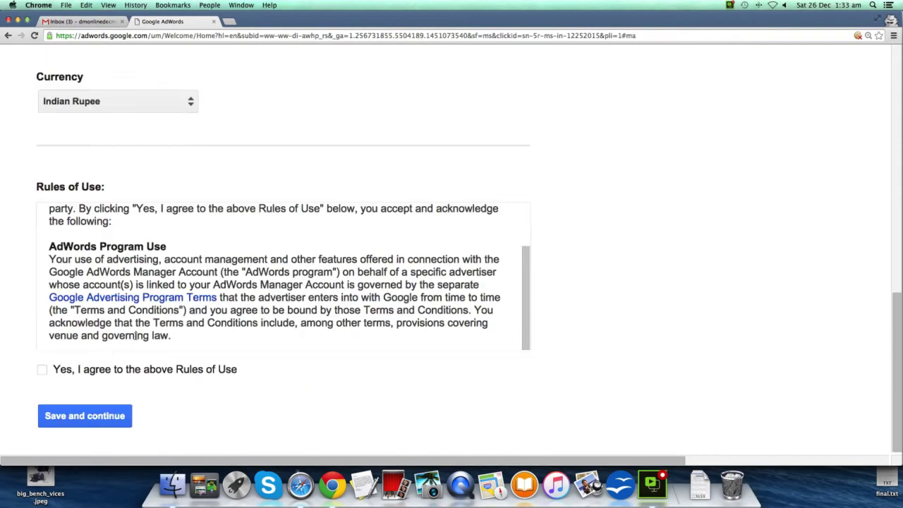
{"action": "left_click", "coordinate": [42, 370]}
{"action": "left_click", "coordinate": [85, 416]}
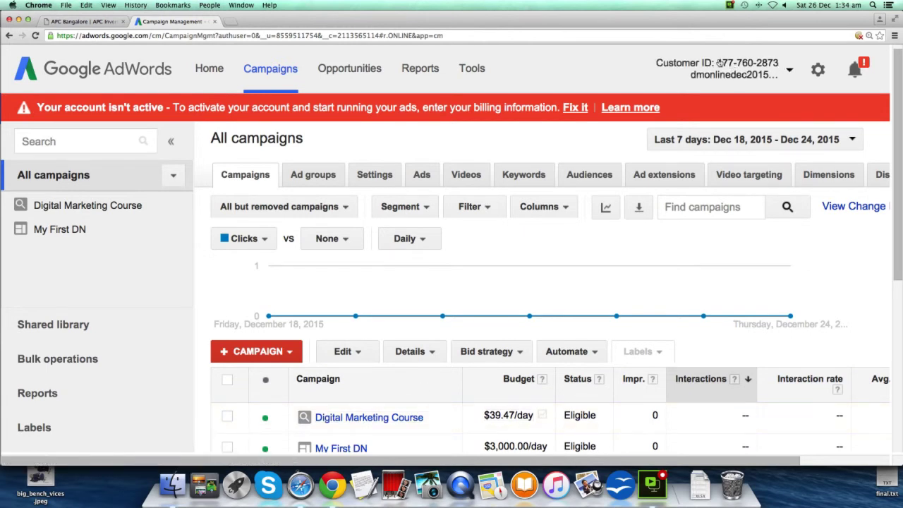
Select the client account's customer ID in the header to copy it, then close the account menu.
{"action": "mouse_move", "coordinate": [713, 62]}
{"action": "left_mouse_down"}
{"action": "mouse_move", "coordinate": [760, 63]}
{"action": "mouse_move", "coordinate": [714, 63]}
{"action": "left_mouse_up"}
{"action": "key", "text": "super+c"}
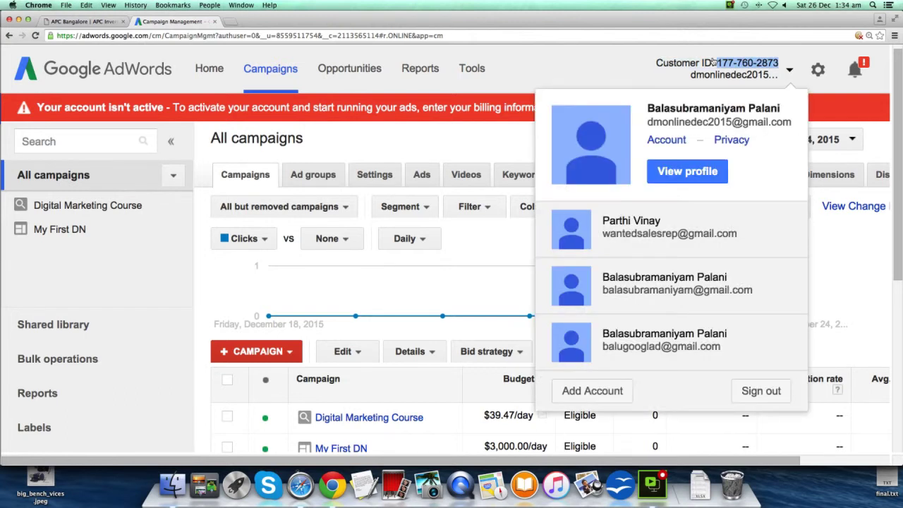
{"action": "left_click", "coordinate": [559, 55]}
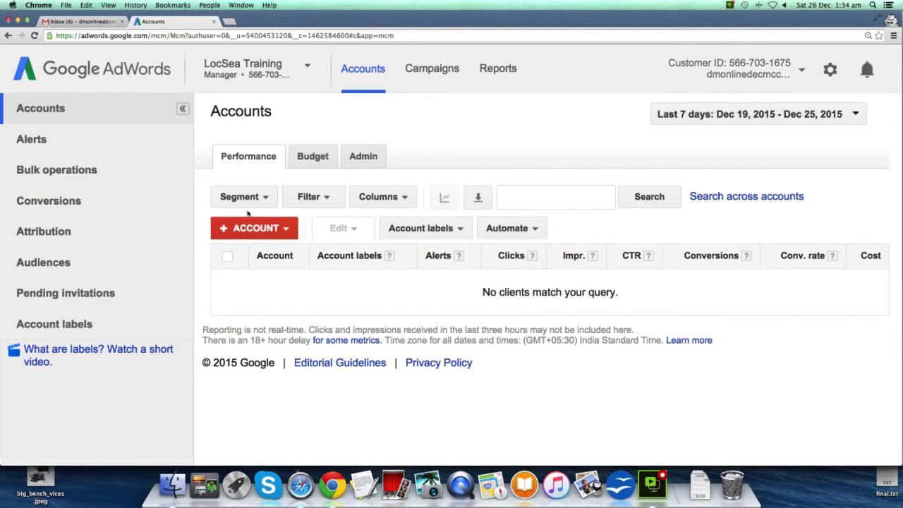
Choose to link an existing account and paste the client's customer ID.
{"action": "left_click", "coordinate": [263, 234]}
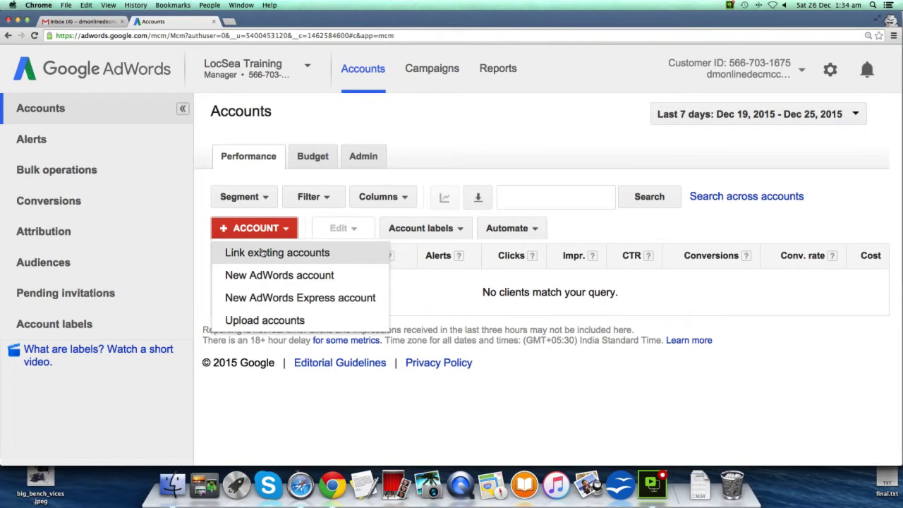
{"action": "left_click", "coordinate": [263, 253]}
{"action": "left_click", "coordinate": [223, 239]}
{"action": "key", "text": "super+v"}
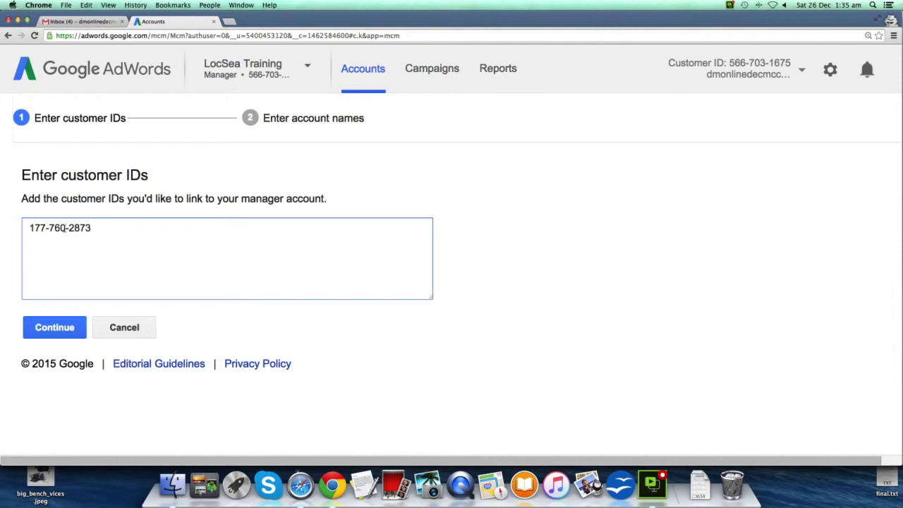
Submit the customer ID, name the account 'training demo', and request approval to link it.
{"action": "left_click_drag", "start_coordinate": [26, 226], "coordinate": [118, 226]}
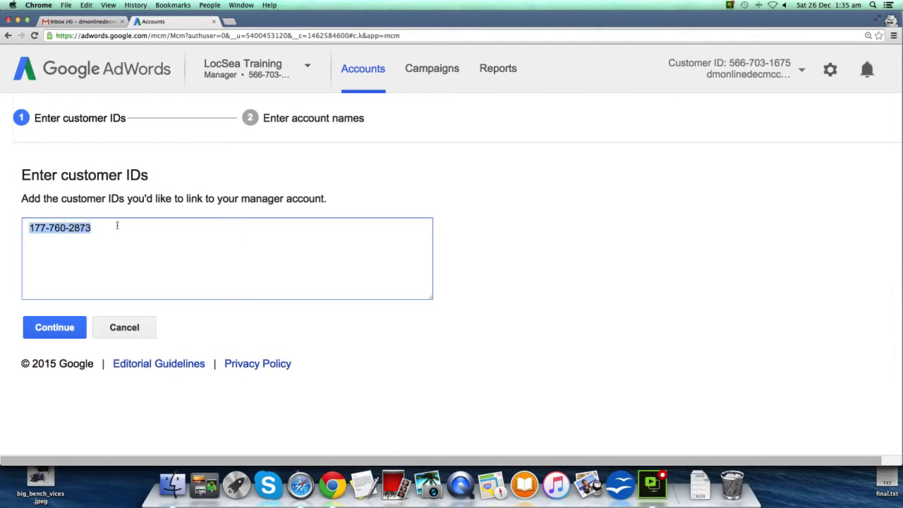
{"action": "left_click", "coordinate": [117, 226]}
{"action": "left_click", "coordinate": [54, 330]}
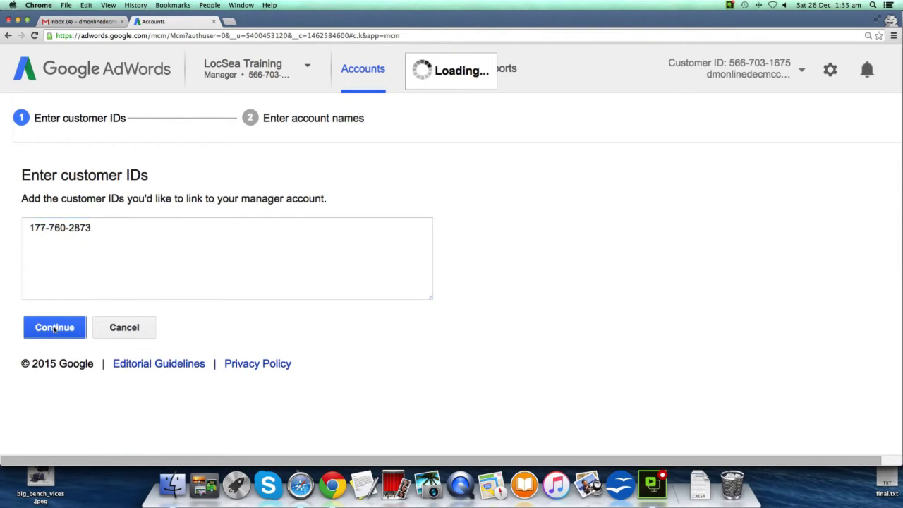
{"action": "scroll", "coordinate": [302, 280], "scroll_direction": "down", "scroll_amount": 2}
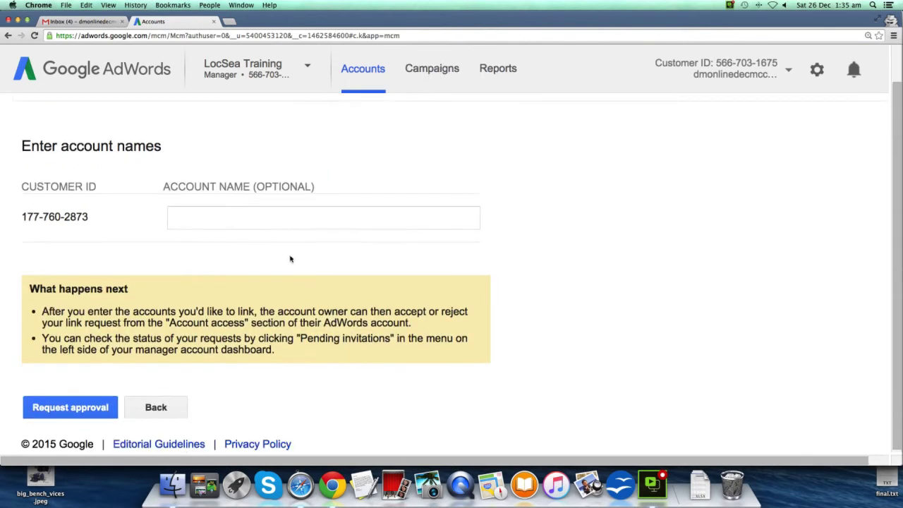
{"action": "left_click", "coordinate": [299, 214]}
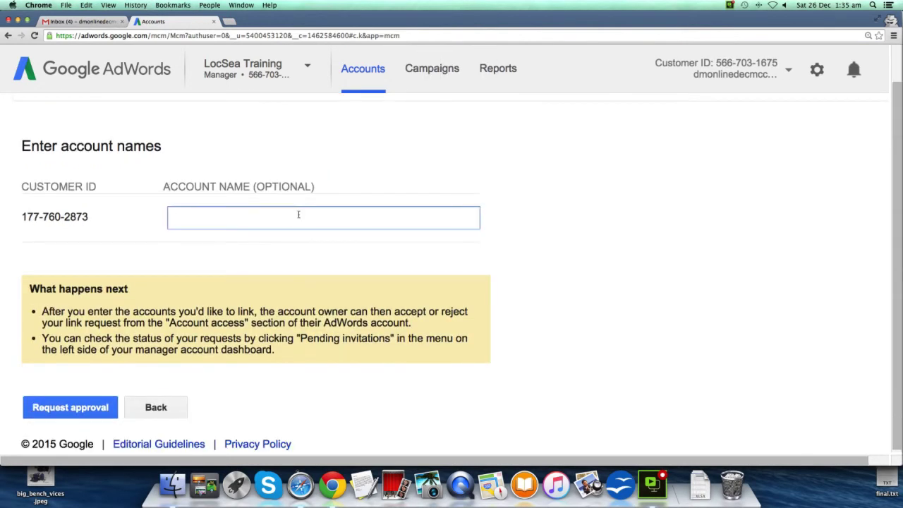
{"action": "type", "text": "training demo"}
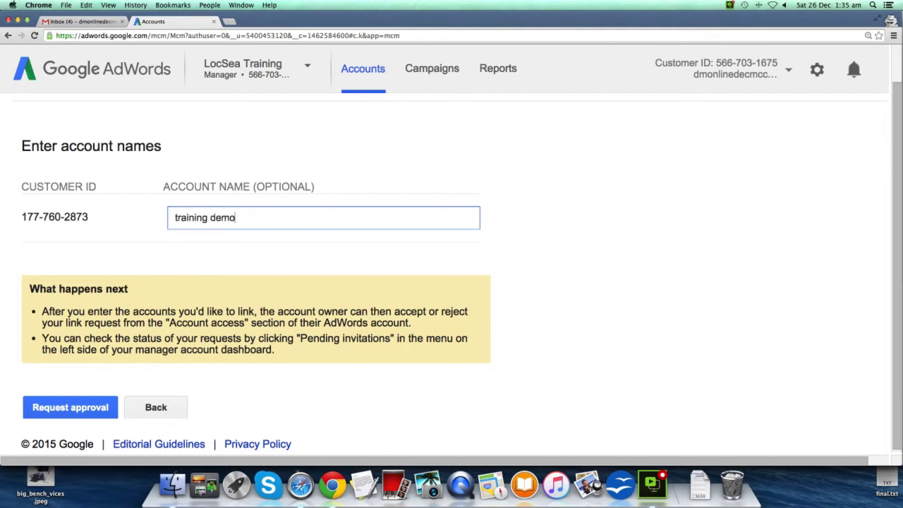
{"action": "left_click", "coordinate": [84, 412]}
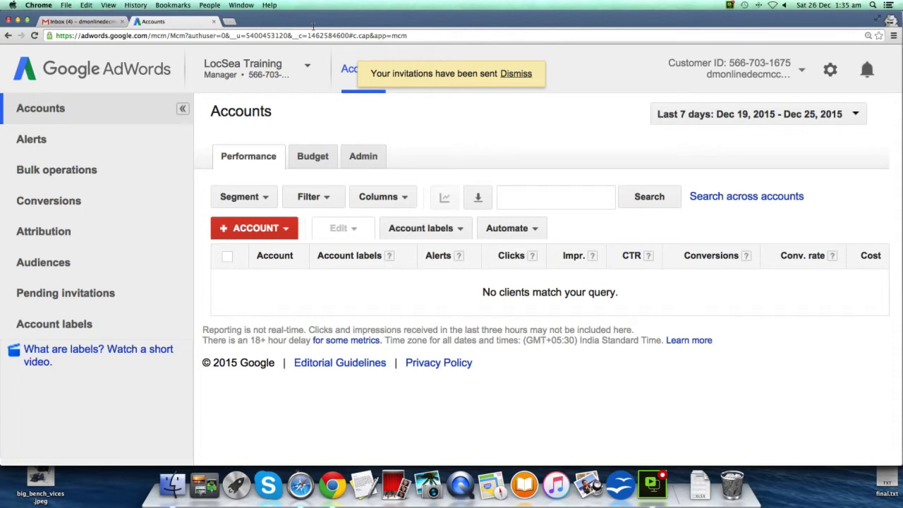
{"action": "key", "text": "super+grave"}
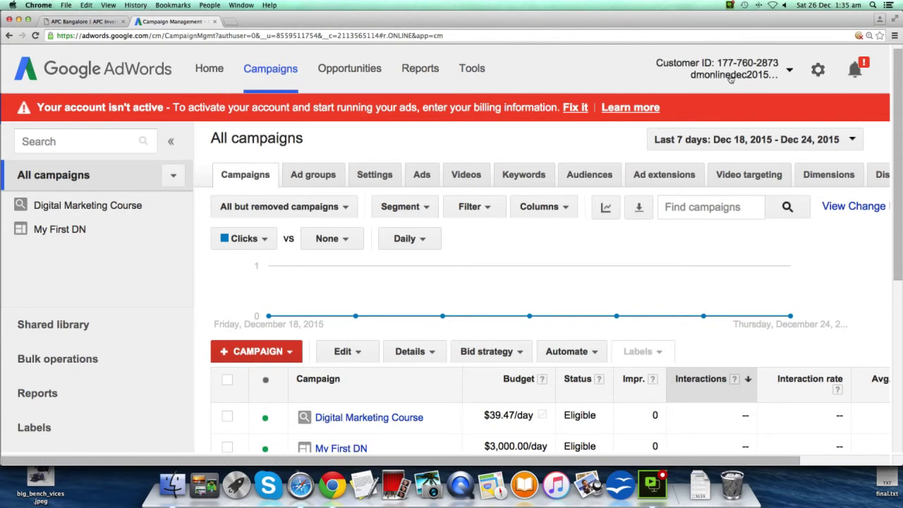
In the client account's Account access settings, accept and confirm LocSea Training's link request.
{"action": "left_click", "coordinate": [815, 68]}
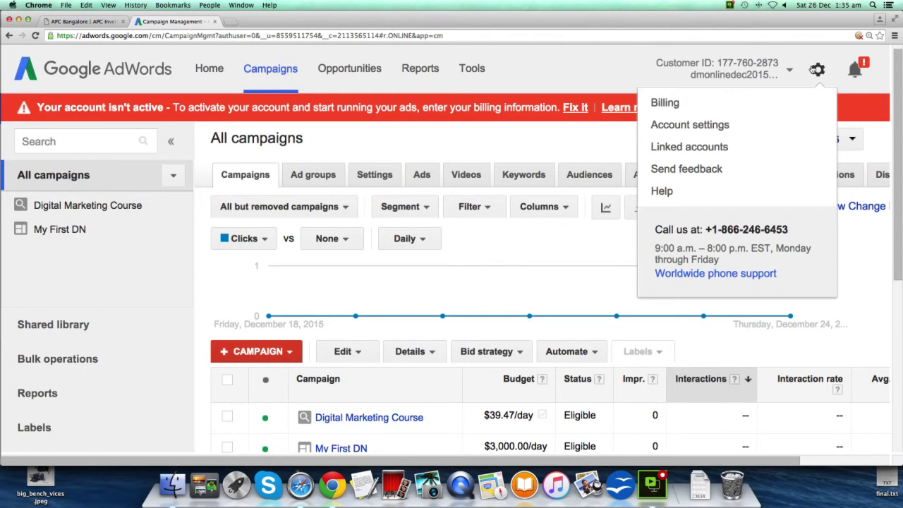
{"action": "left_click", "coordinate": [715, 134]}
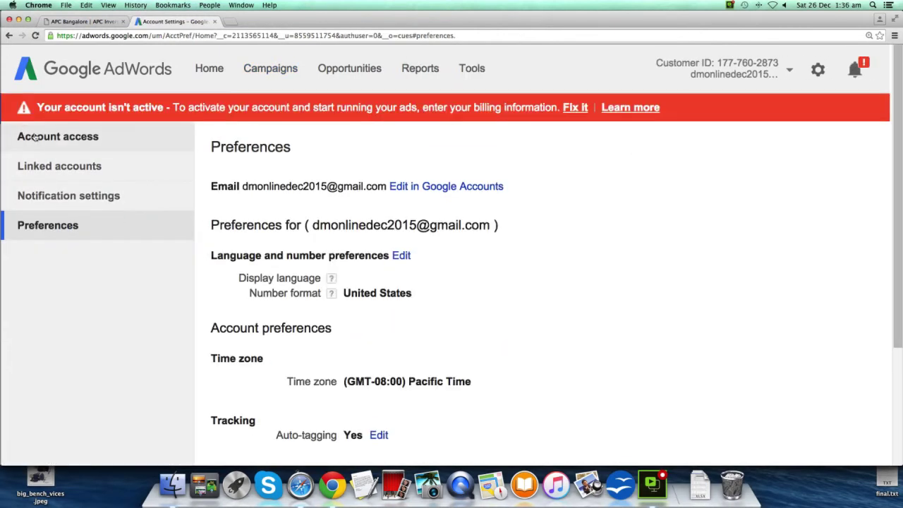
{"action": "left_click", "coordinate": [35, 138]}
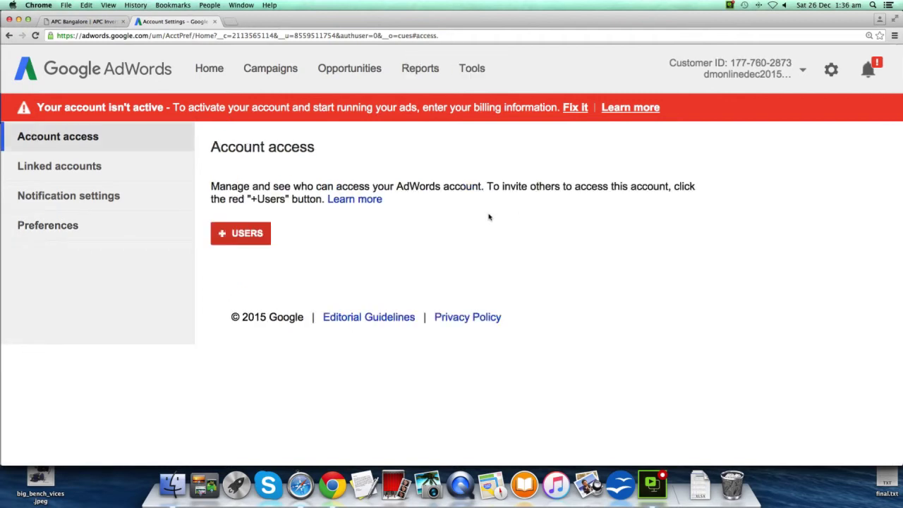
{"action": "scroll", "coordinate": [489, 217], "scroll_direction": "down", "scroll_amount": 3}
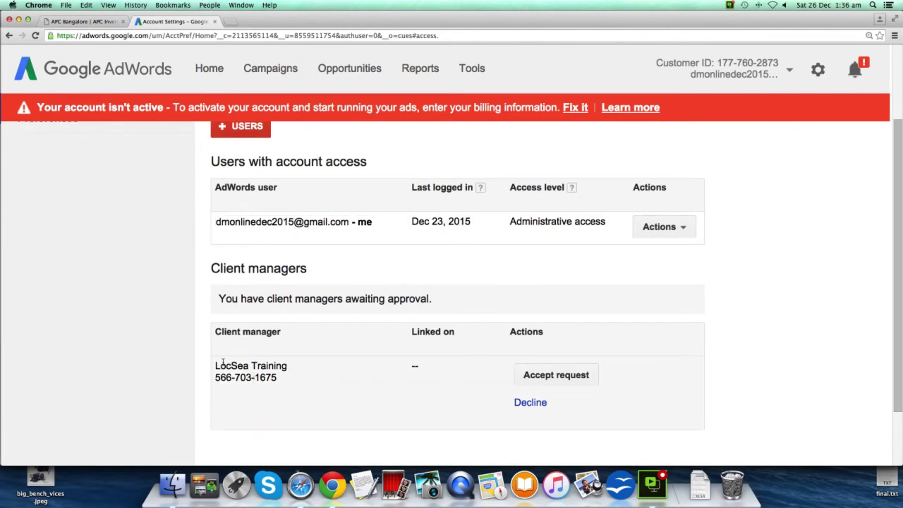
{"action": "left_click_drag", "start_coordinate": [215, 361], "coordinate": [293, 380]}
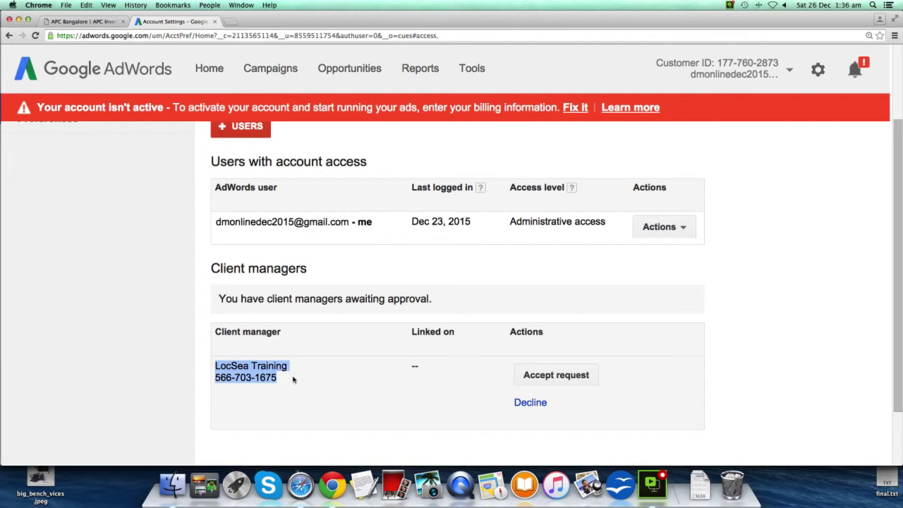
{"action": "left_click", "coordinate": [293, 380]}
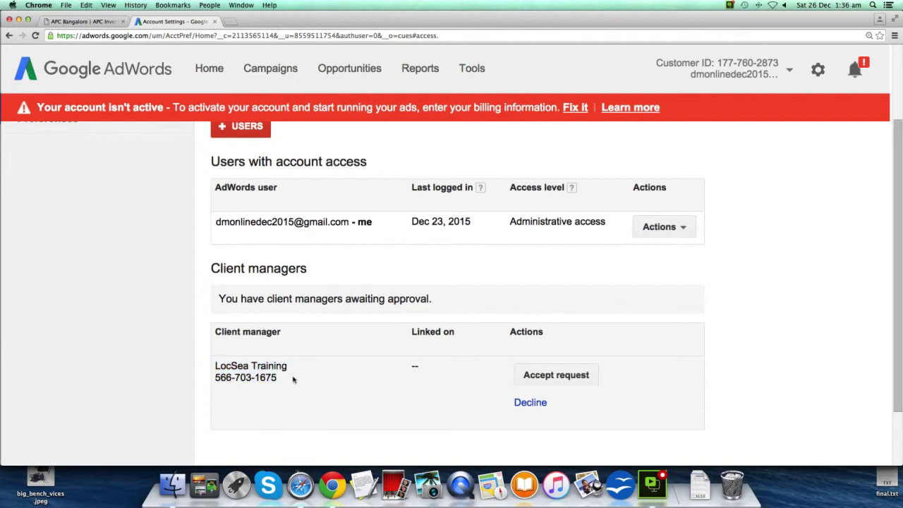
{"action": "left_click", "coordinate": [539, 374]}
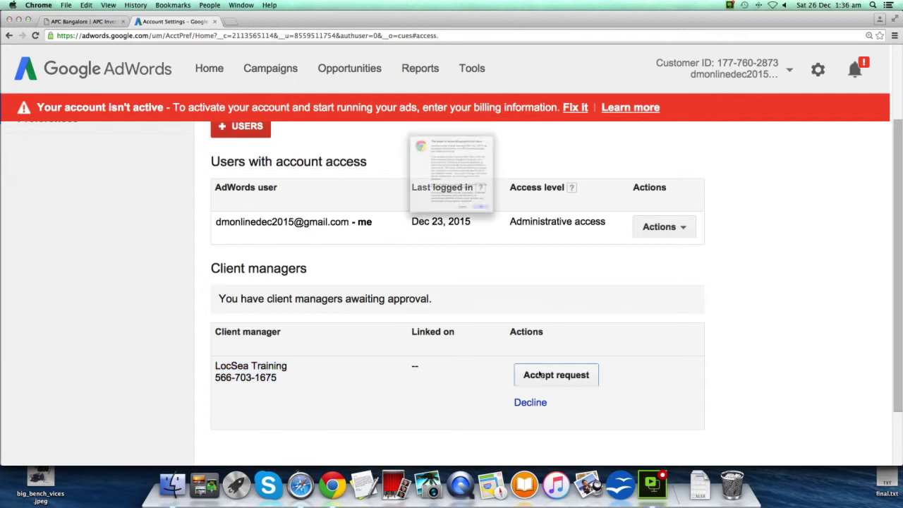
{"action": "left_click", "coordinate": [513, 255]}
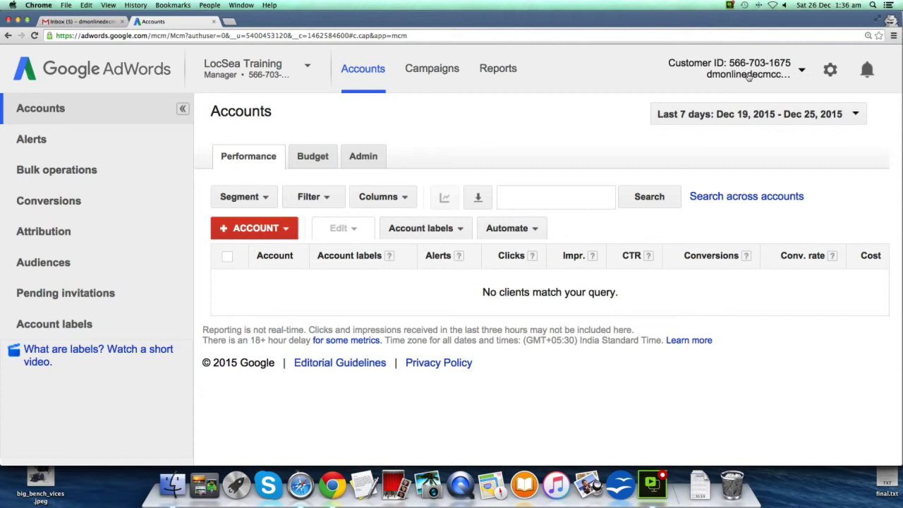
Reload LocSea Training's Accounts page so it lists the linked training demo account.
{"action": "left_click", "coordinate": [287, 34]}
{"action": "key", "text": "Return"}
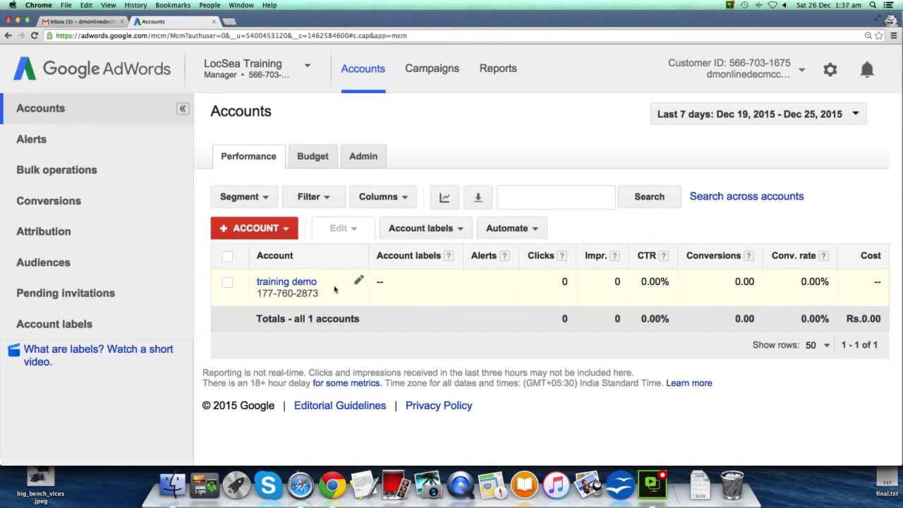
{"action": "key", "text": "super+Tab"}
{"action": "key", "text": "super+Tab"}
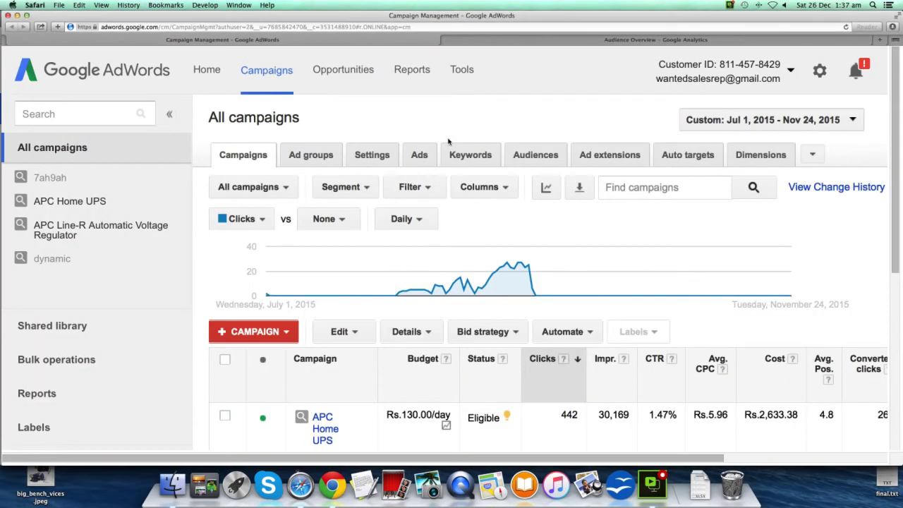
Copy the client's customer ID from the Safari header, then switch to Chrome's LocSea Training Accounts list.
{"action": "scroll", "coordinate": [308, 343], "scroll_direction": "down", "scroll_amount": 1}
{"action": "scroll", "coordinate": [307, 344], "scroll_direction": "down", "scroll_amount": 2}
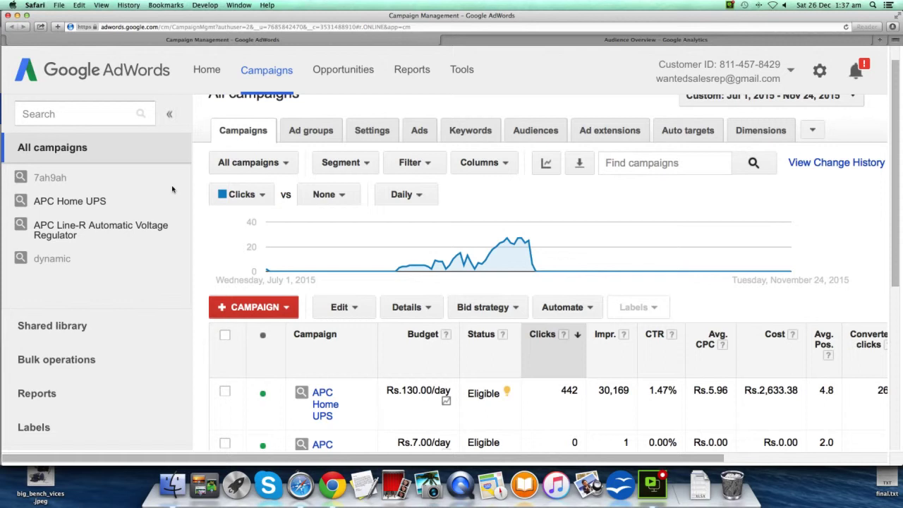
{"action": "scroll", "coordinate": [331, 275], "scroll_direction": "up", "scroll_amount": 1}
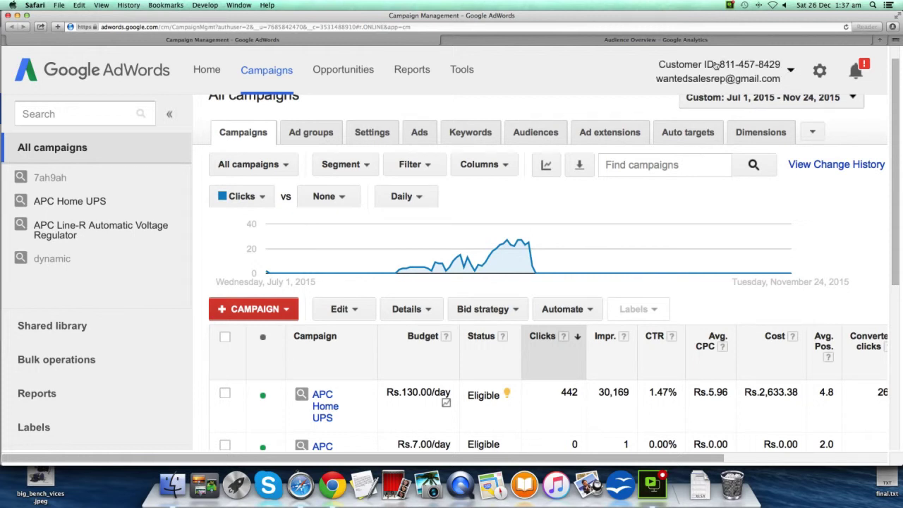
{"action": "left_click_drag", "start_coordinate": [659, 64], "coordinate": [719, 62]}
{"action": "key", "text": "super+c"}
{"action": "left_click", "coordinate": [774, 64]}
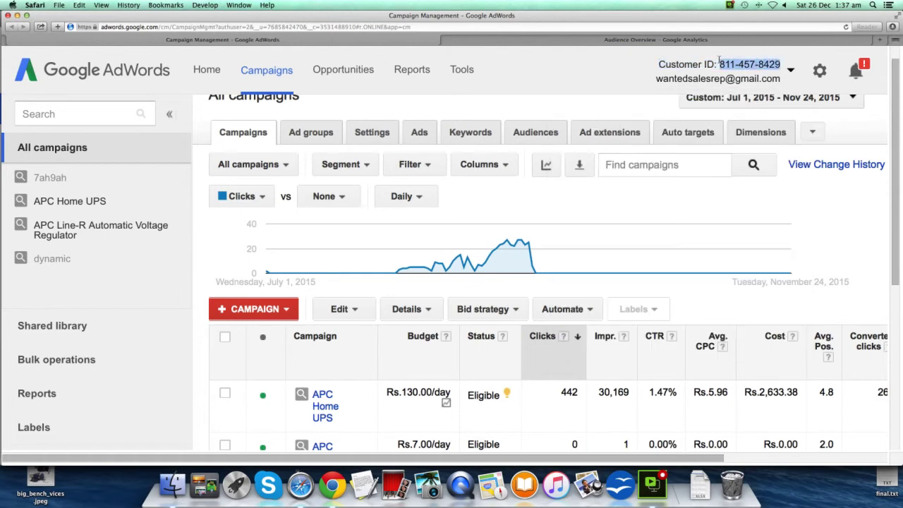
{"action": "left_click", "coordinate": [607, 75]}
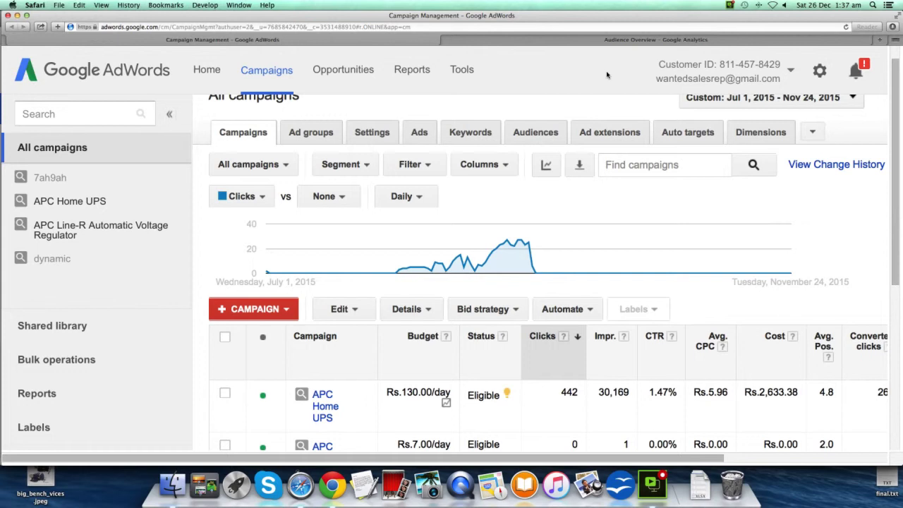
{"action": "key", "text": "super+Tab"}
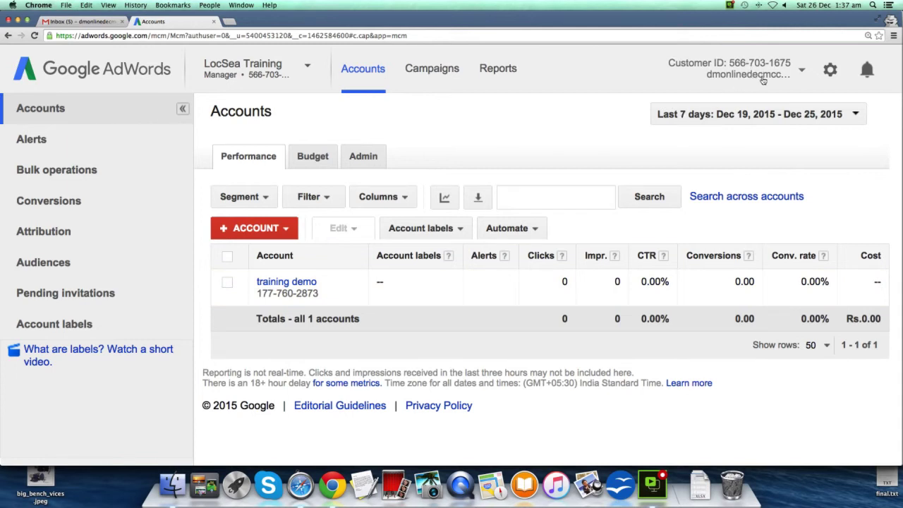
Link the pasted customer ID as an existing account named 'vybavi' and request approval.
{"action": "left_click", "coordinate": [285, 228]}
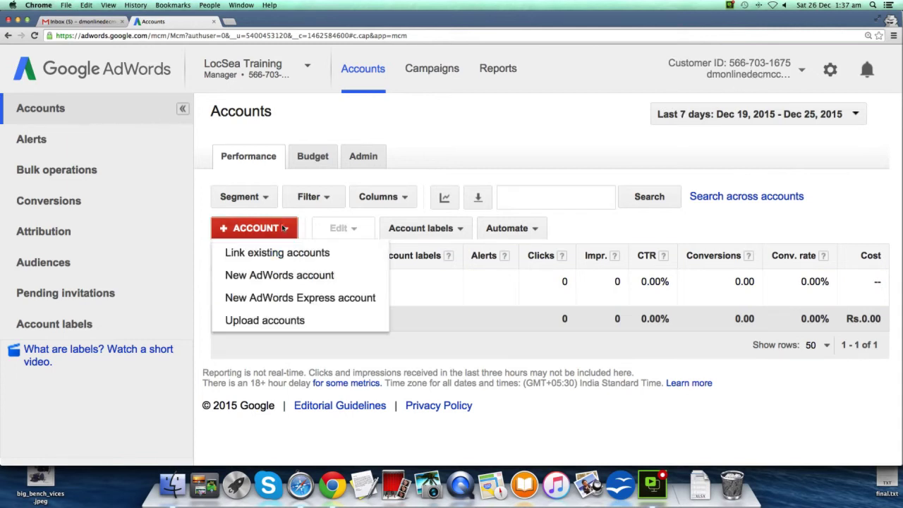
{"action": "left_click", "coordinate": [263, 254]}
{"action": "left_click", "coordinate": [220, 269]}
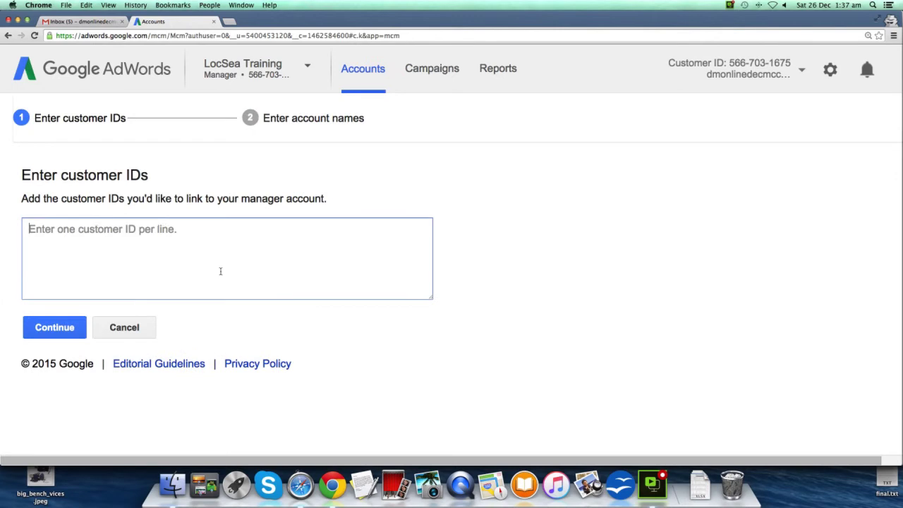
{"action": "key", "text": "super+v"}
{"action": "left_click", "coordinate": [67, 324]}
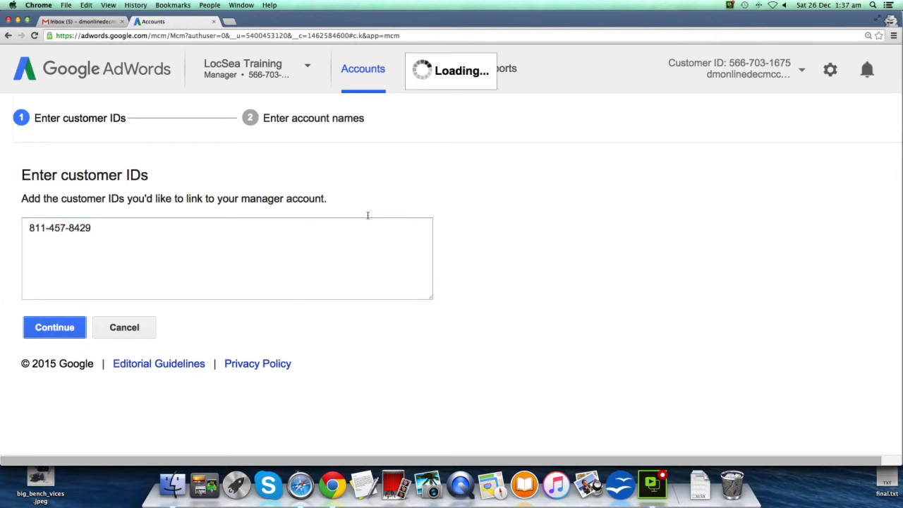
{"action": "type", "text": "vybavi"}
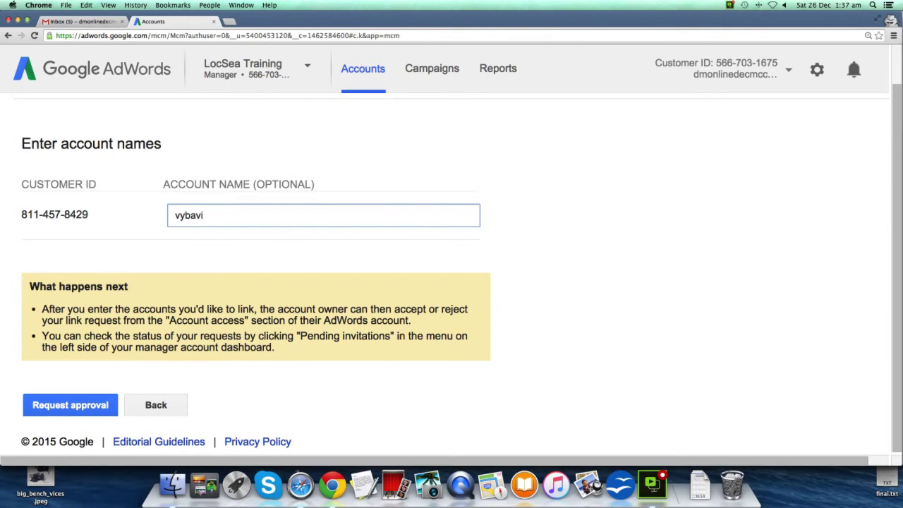
{"action": "left_click", "coordinate": [100, 411]}
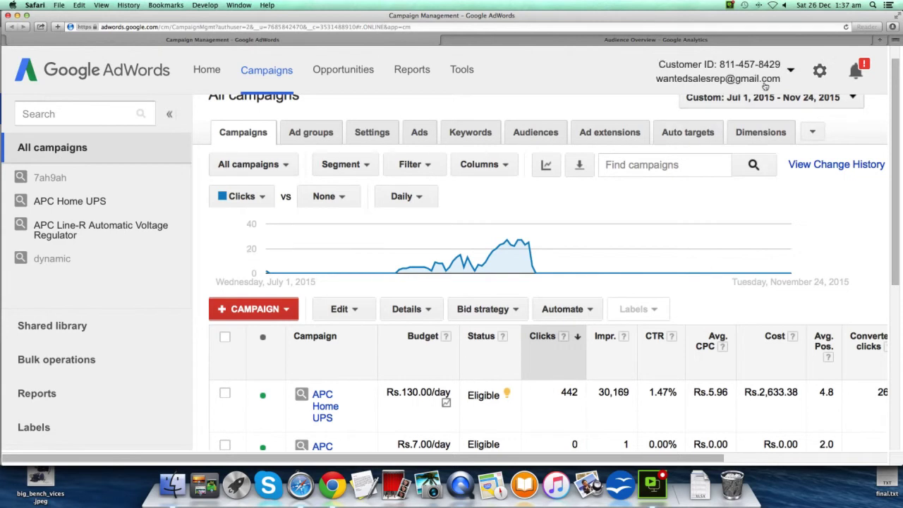
Accept LocSea Training's request under Account access > Client managers, then return to Chrome.
{"action": "left_click", "coordinate": [818, 72]}
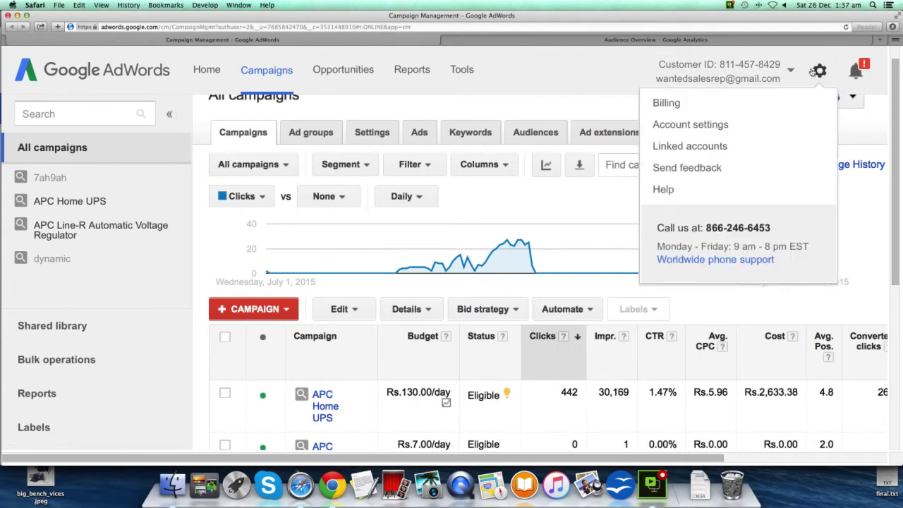
{"action": "left_click", "coordinate": [692, 125]}
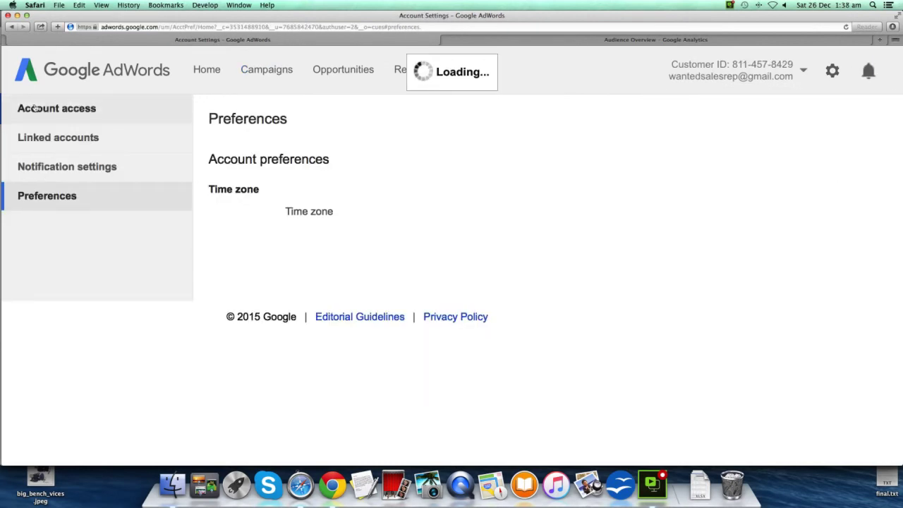
{"action": "left_click", "coordinate": [35, 107]}
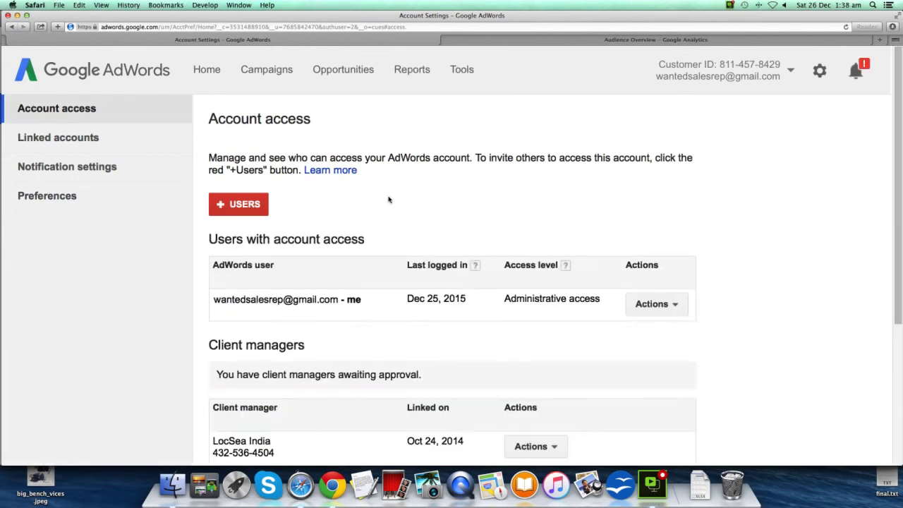
{"action": "scroll", "coordinate": [389, 200], "scroll_direction": "down", "scroll_amount": 5}
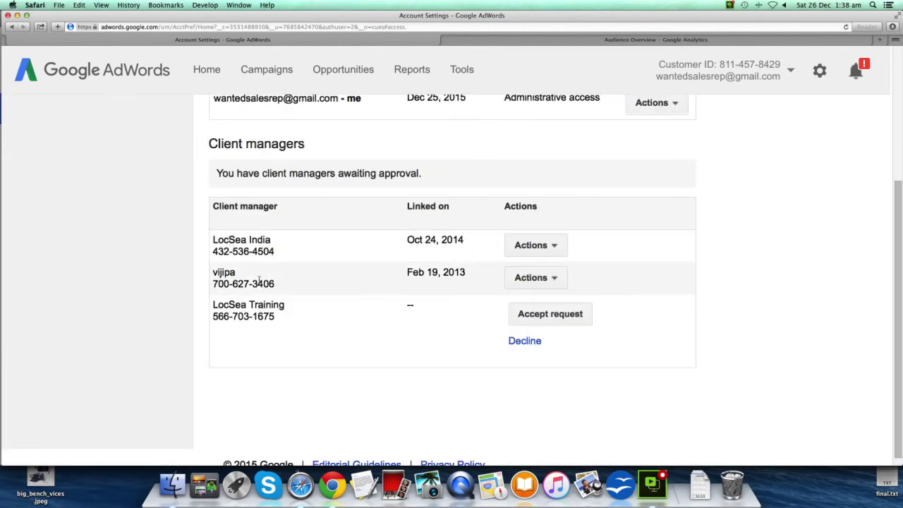
{"action": "left_click", "coordinate": [532, 314]}
{"action": "left_click", "coordinate": [531, 212]}
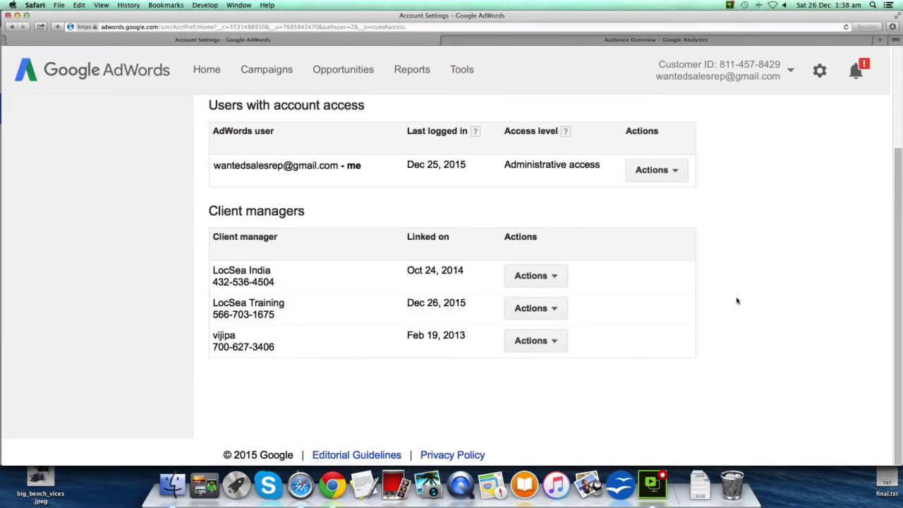
{"action": "key", "text": "super+Tab"}
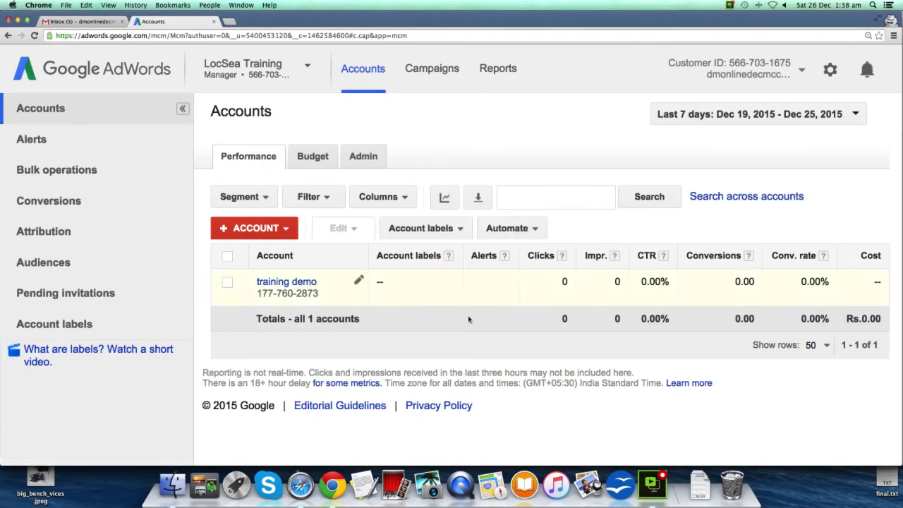
Reload the Accounts page to list vybavi, then open vybavi's campaigns (APC Home UPS, APC Line-R, 7ah9ah).
{"action": "left_click", "coordinate": [280, 35]}
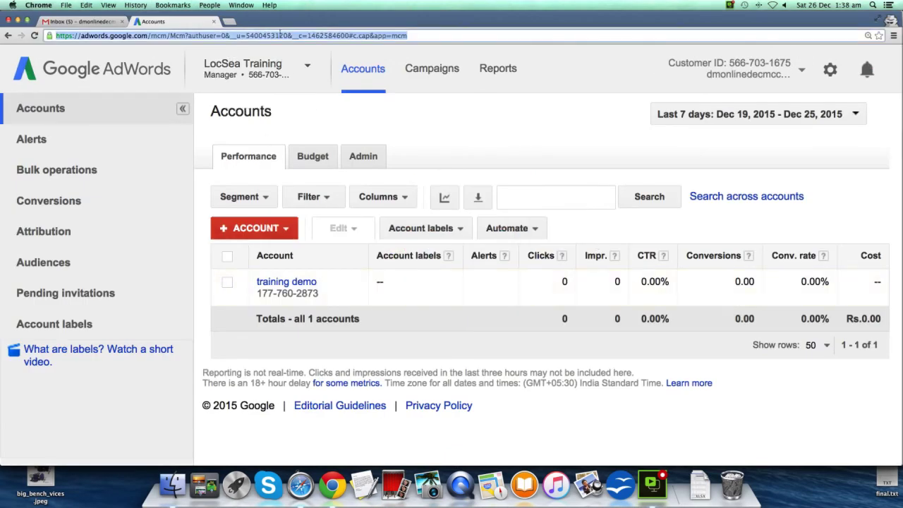
{"action": "key", "text": "Return"}
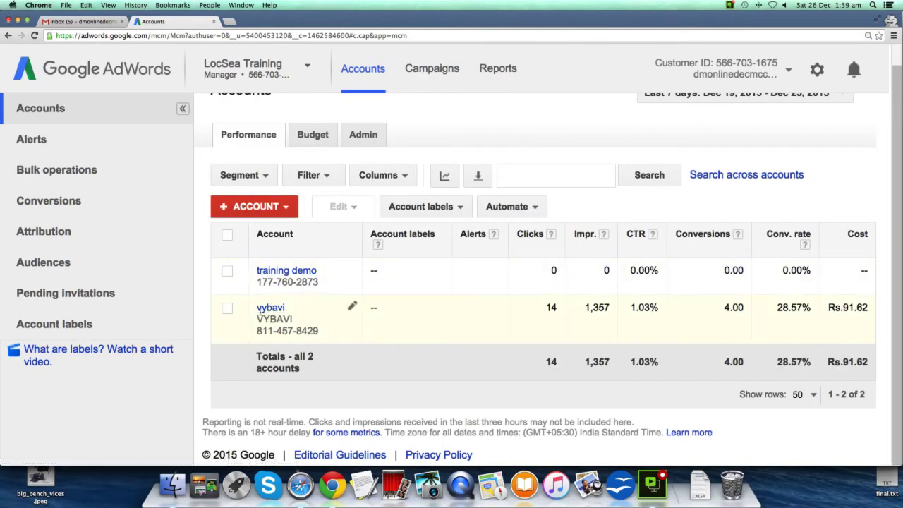
{"action": "left_click", "coordinate": [274, 308]}
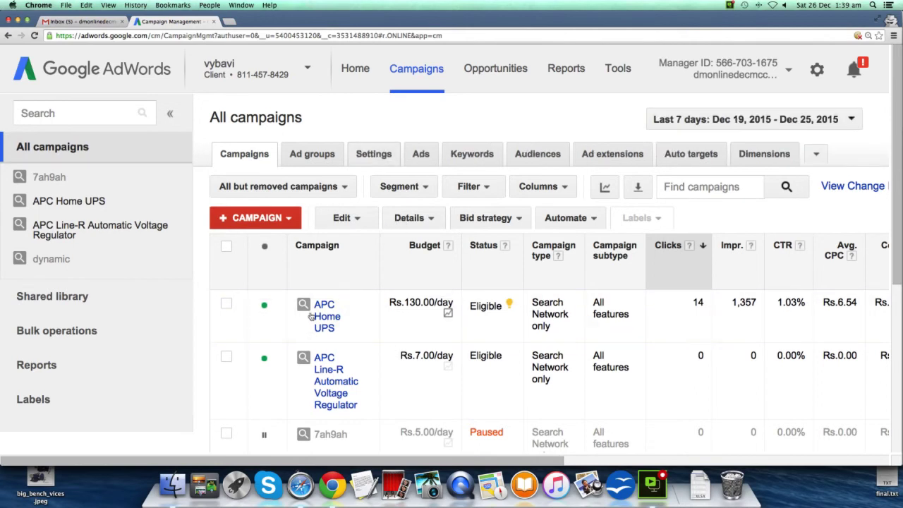
Open the account selector beside vybavi to see training demo and vybavi under LocSea Training.
{"action": "scroll", "coordinate": [313, 353], "scroll_direction": "down", "scroll_amount": 1}
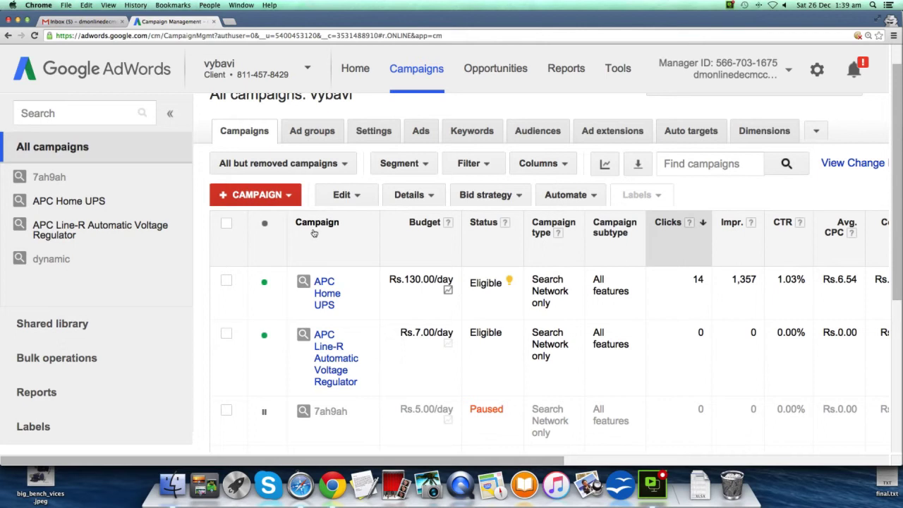
{"action": "left_click", "coordinate": [308, 67]}
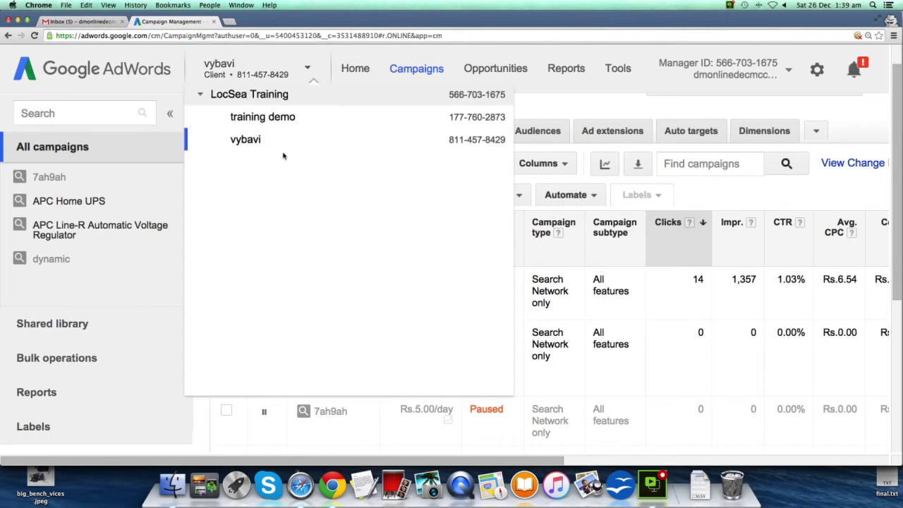